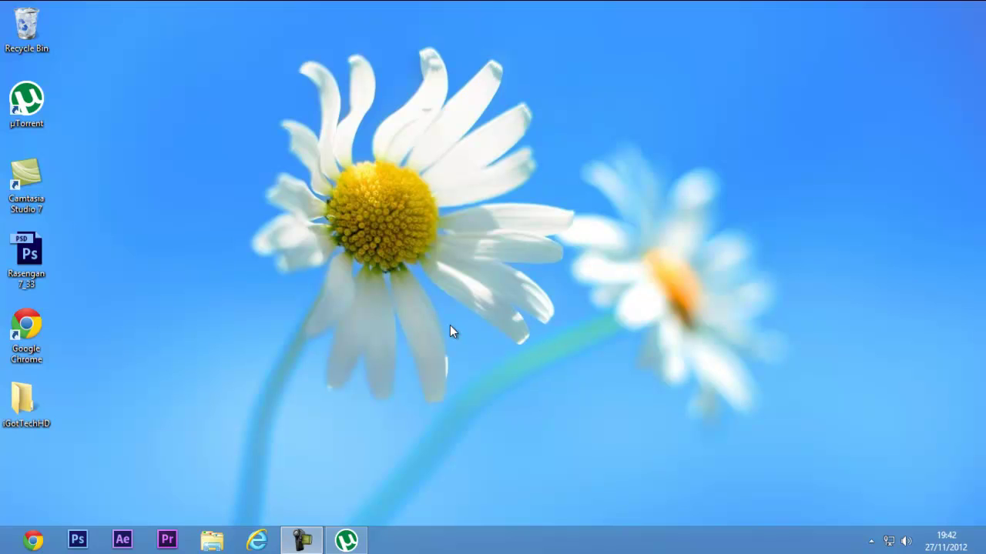
Launch Google Chrome from the desktop and maximize its window
double_click(48, 330)
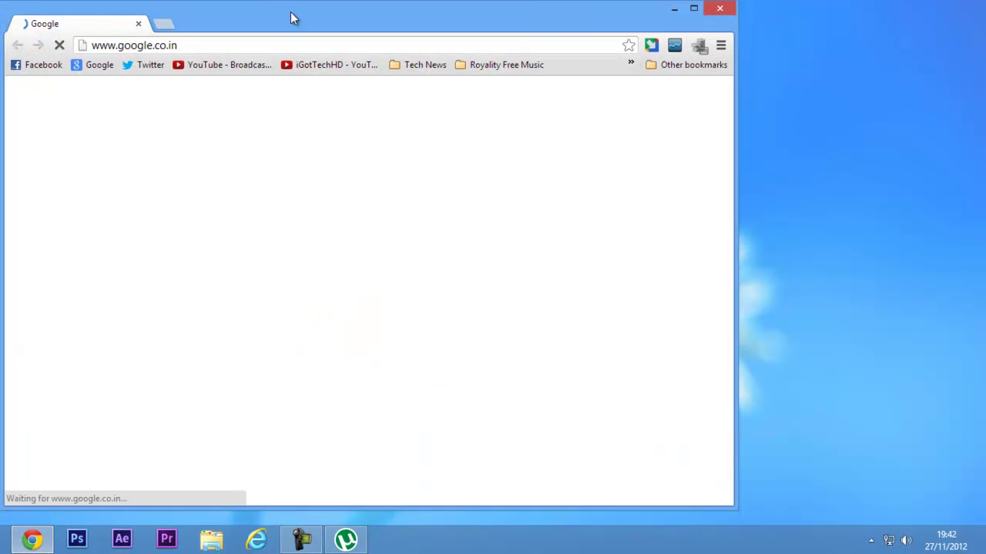
double_click(293, 16)
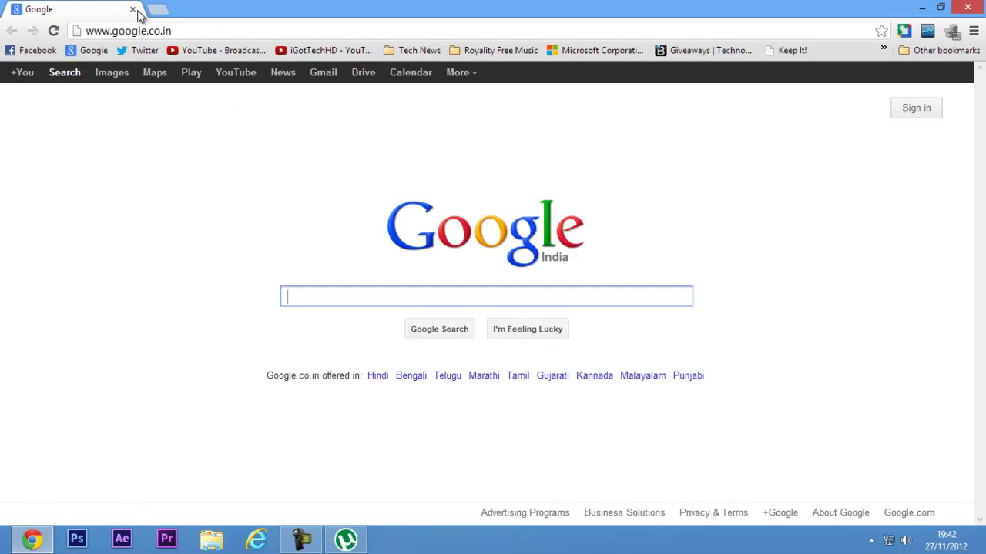
Check the Start screen for a Chrome tile, and pin the Google Chrome desktop shortcut to Start
click(8, 493)
drag(252, 549, 231, 550)
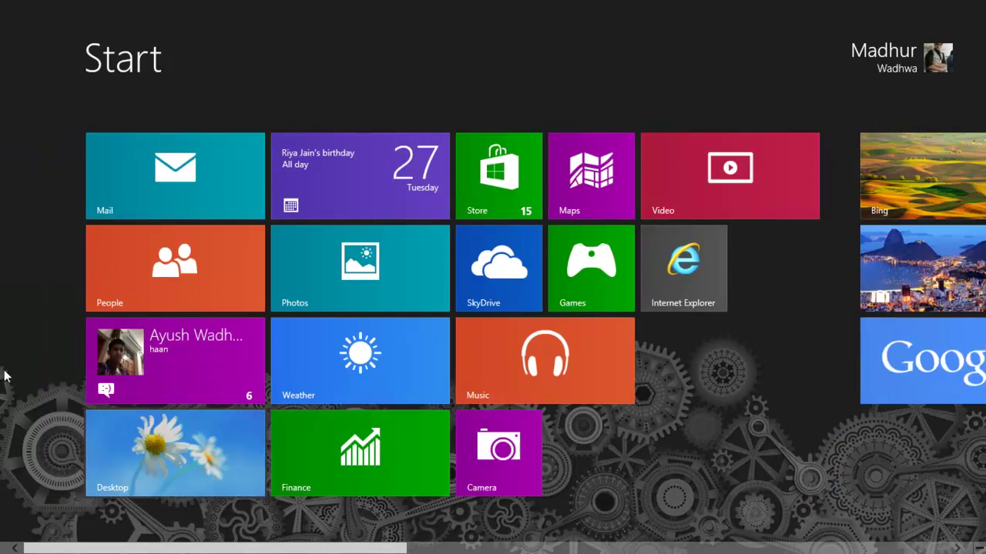
click(6, 548)
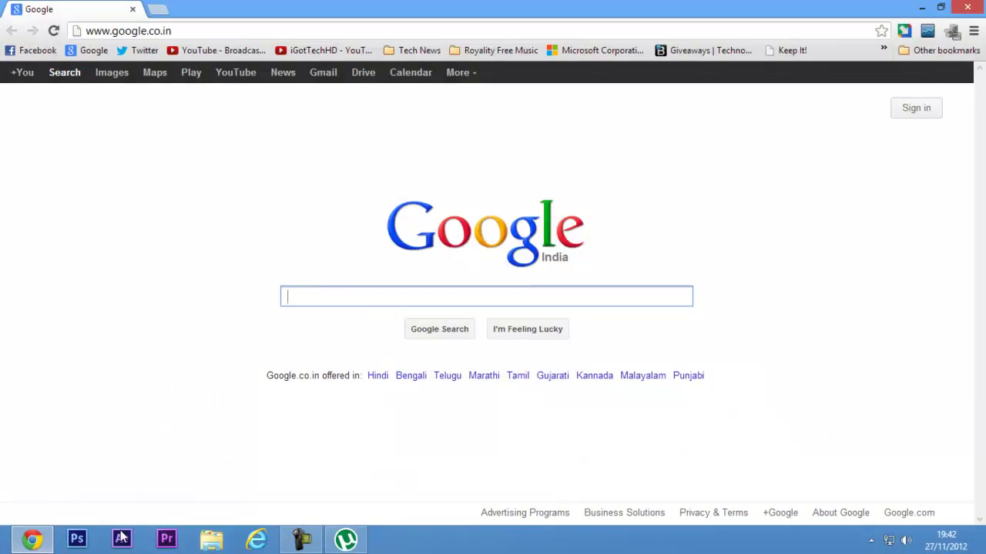
click(32, 540)
right_click(25, 328)
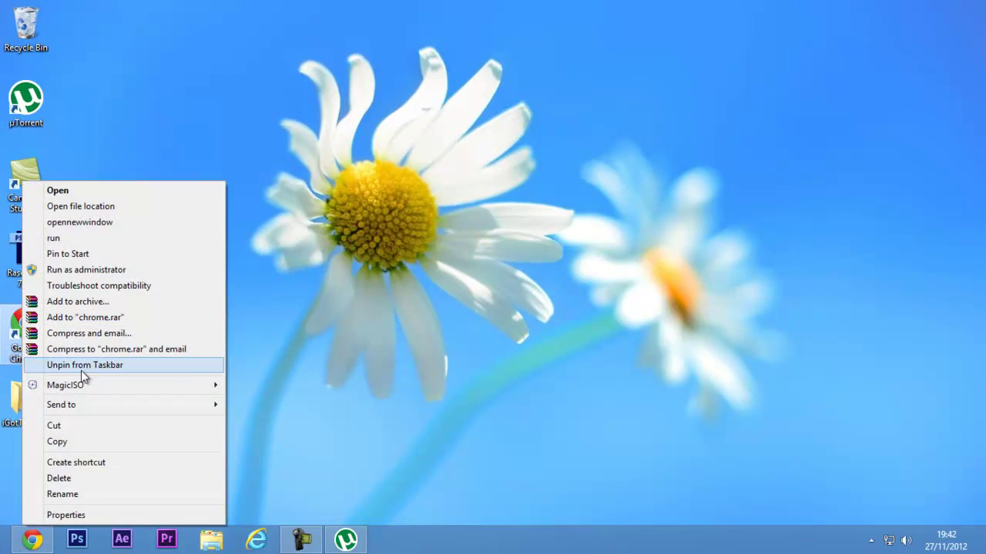
click(132, 257)
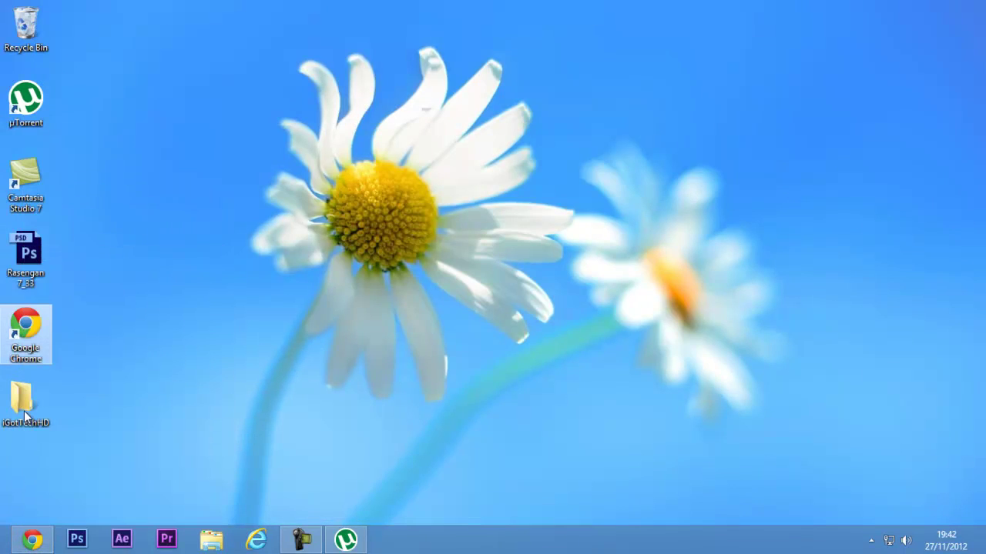
Move the Google Chrome tile to another place on the Start screen and launch Chrome from it in a maximized window
click(3, 550)
drag(170, 552, 720, 552)
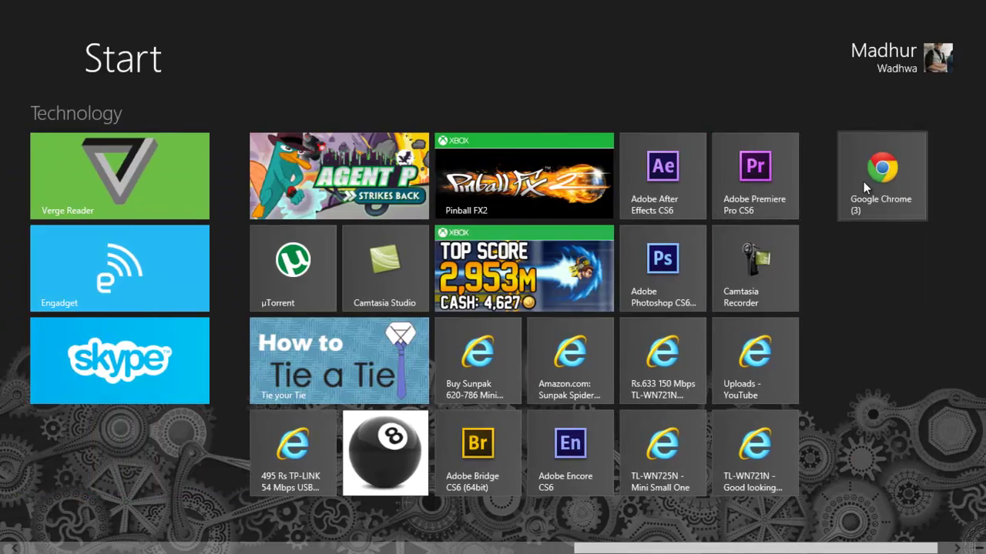
drag(863, 182, 427, 272)
click(427, 271)
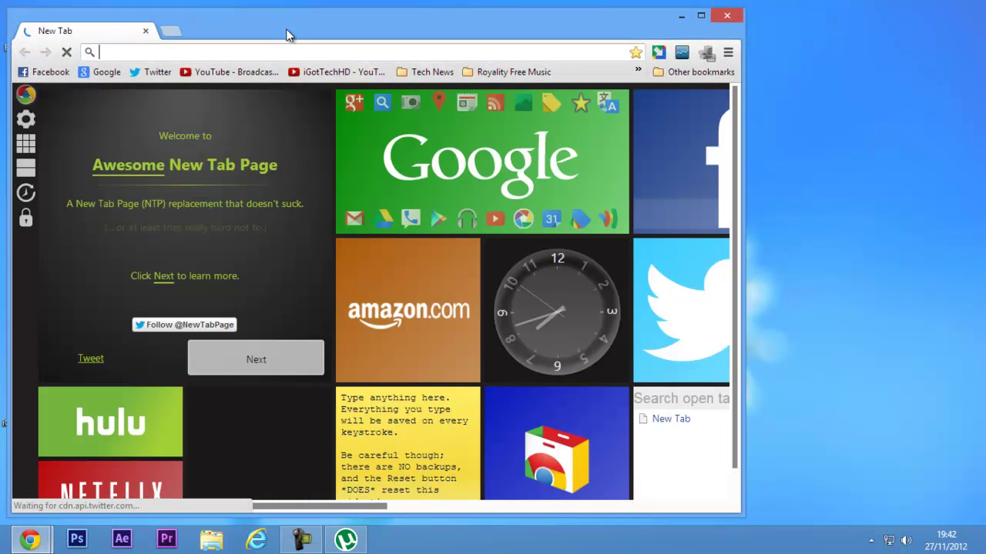
double_click(286, 29)
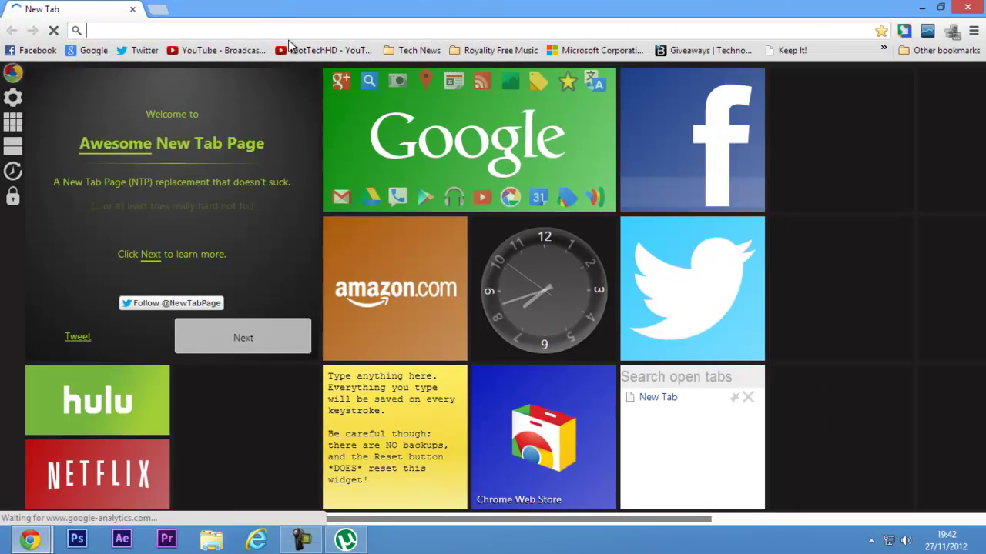
Close the new tab window and relaunch Chrome from the remaining Google window in Windows 8 mode
click(972, 7)
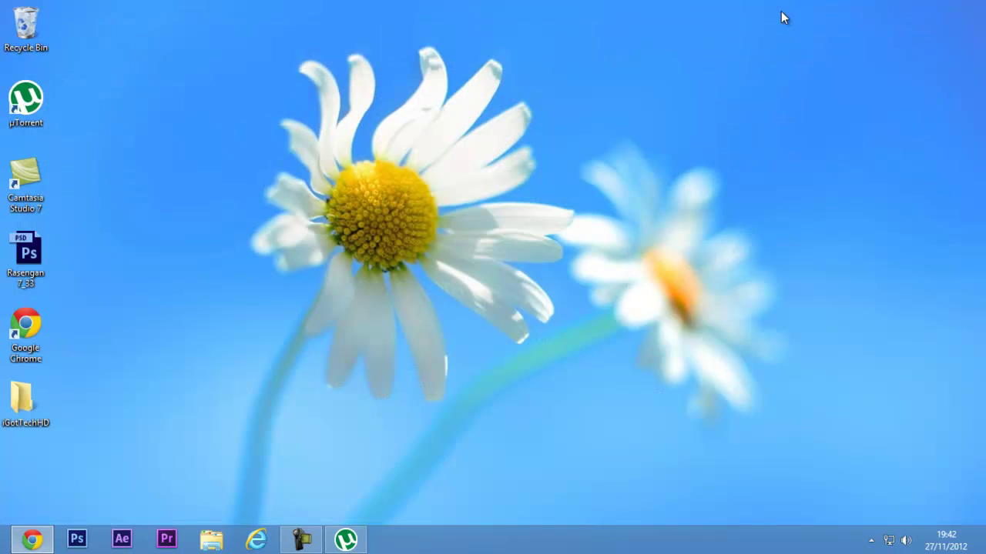
click(40, 530)
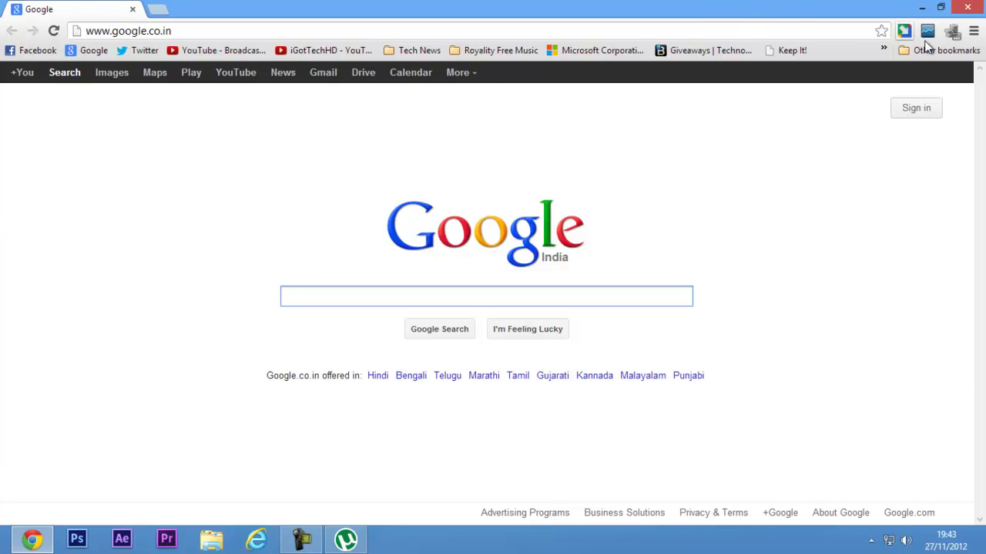
click(975, 33)
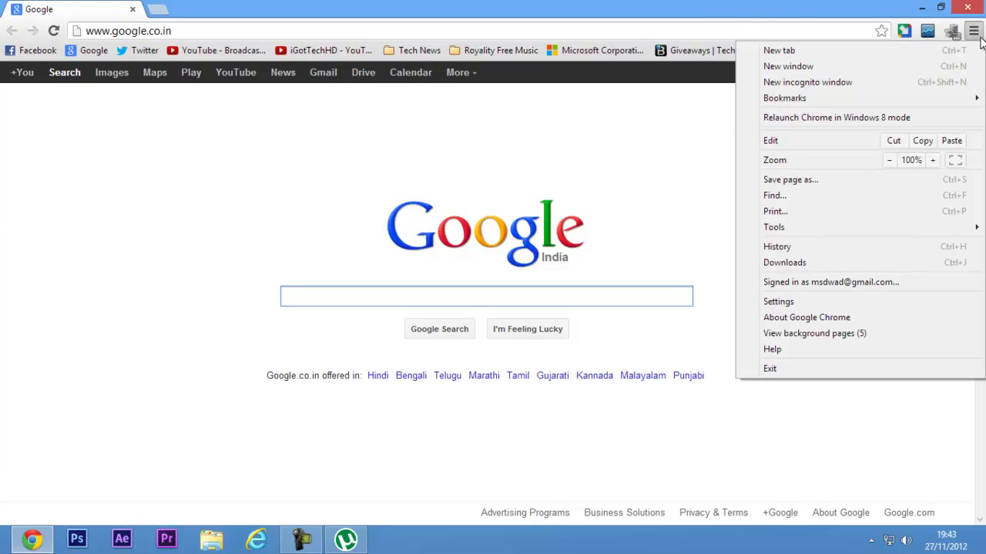
click(839, 121)
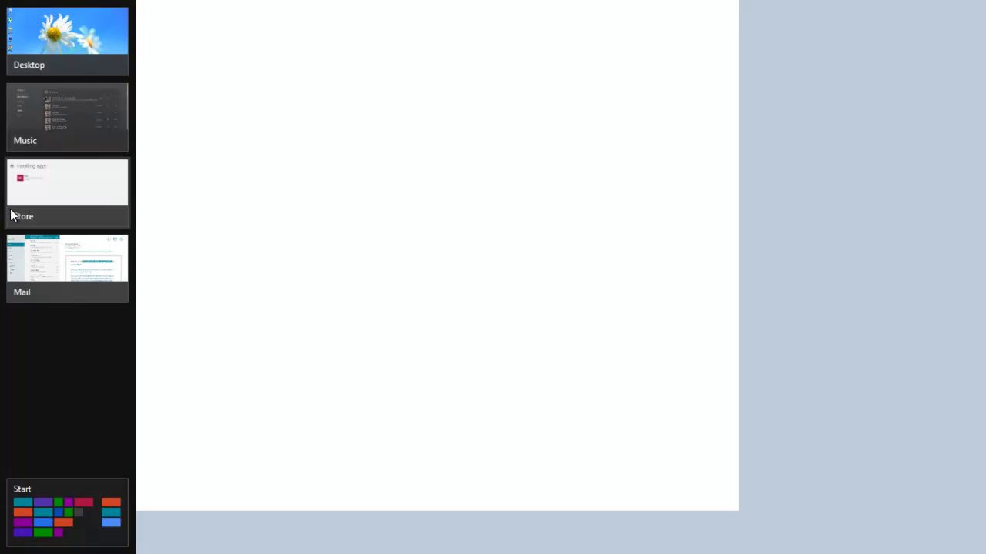
Switch to the Start screen and look through its tiles for Google Chrome
click(48, 514)
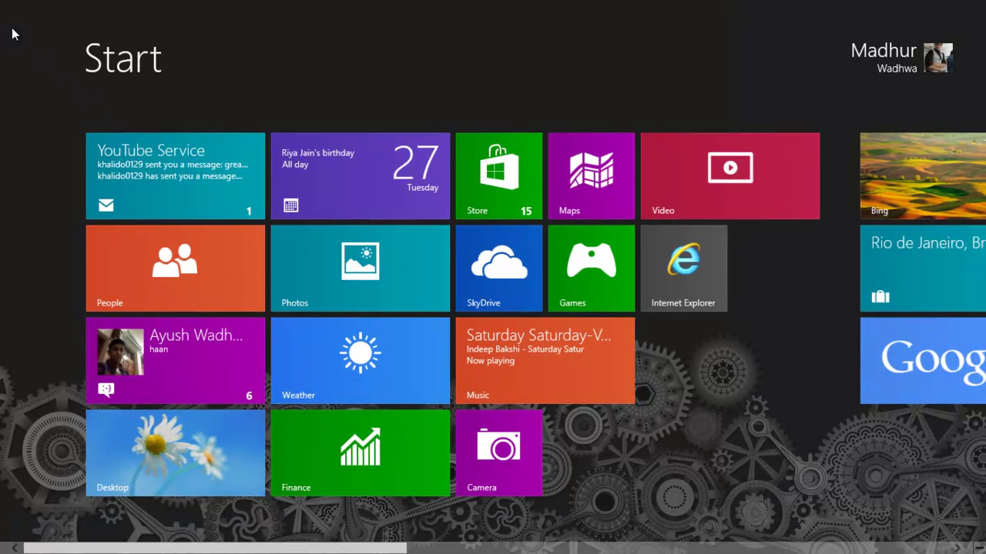
mouse_move(1, 43)
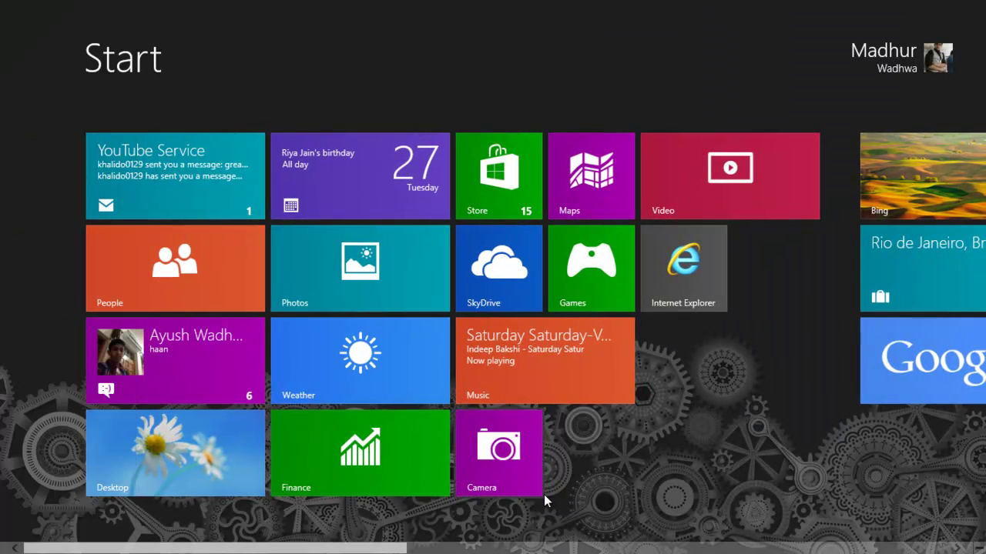
scroll(544, 497, down, 10)
scroll(180, 532, up, 10)
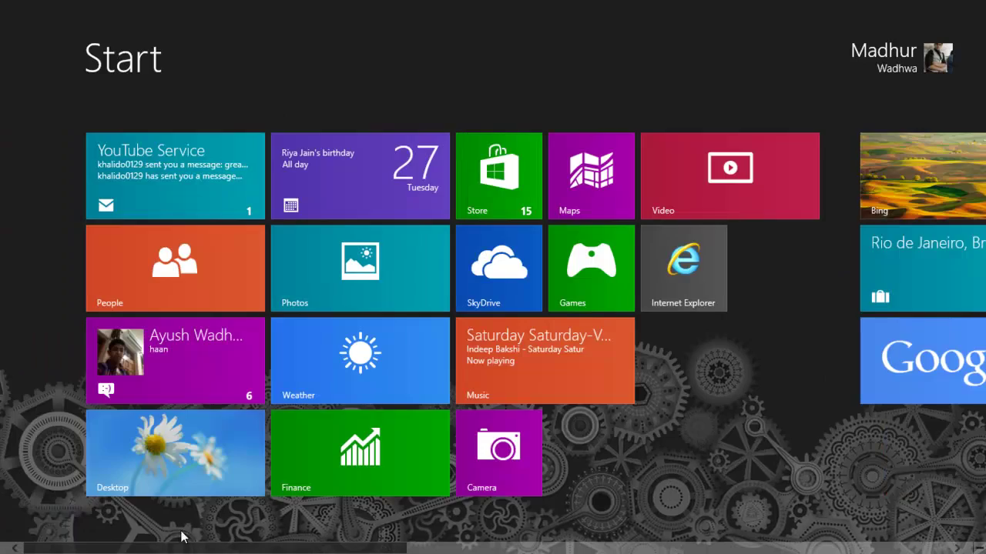
Return to the desktop and pin the Google Chrome shortcut to Start
click(4, 550)
right_click(39, 342)
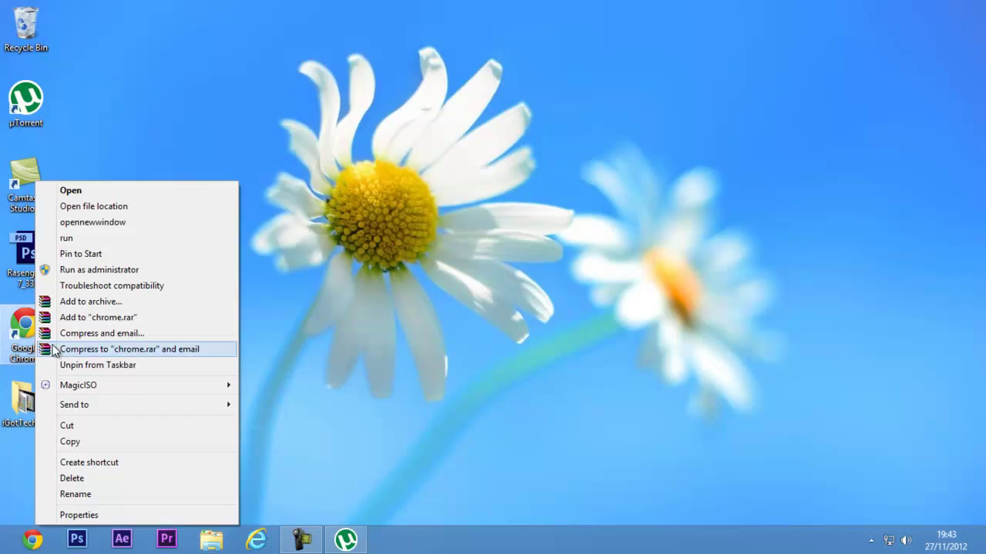
click(114, 254)
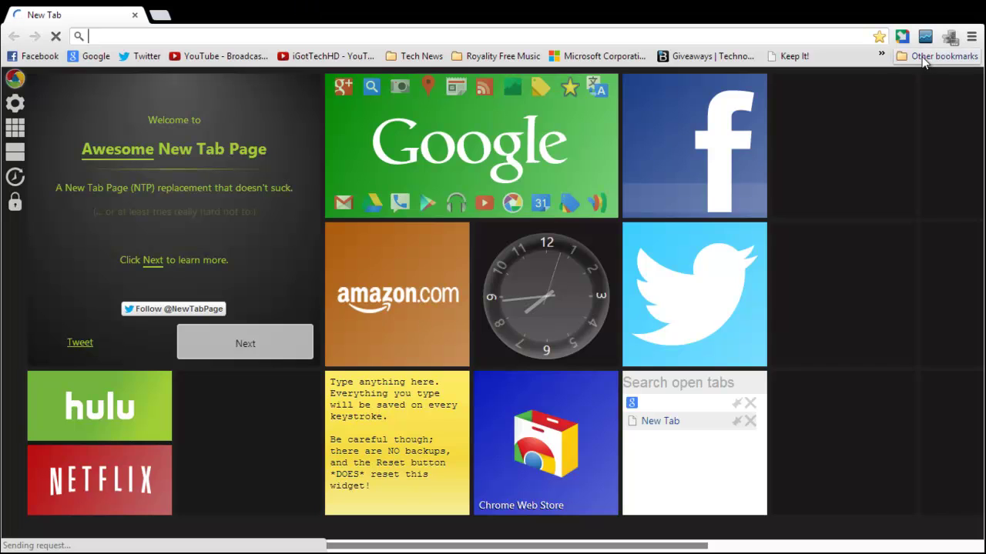
Go from the full-screen Chrome app to the Start screen, look for its tile, and return to the desktop
mouse_move(2, 1)
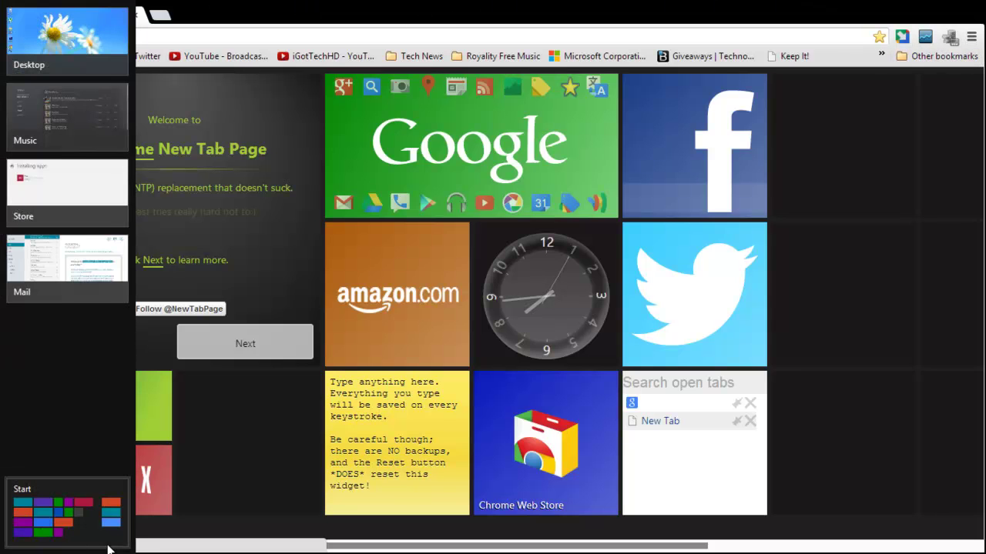
click(108, 548)
mouse_move(3, 16)
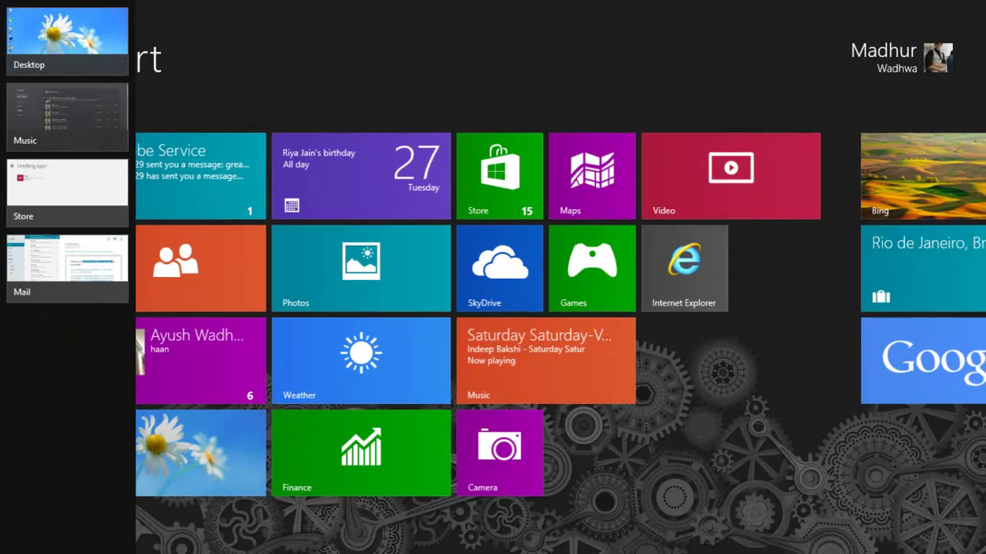
scroll(493, 308, down, 10)
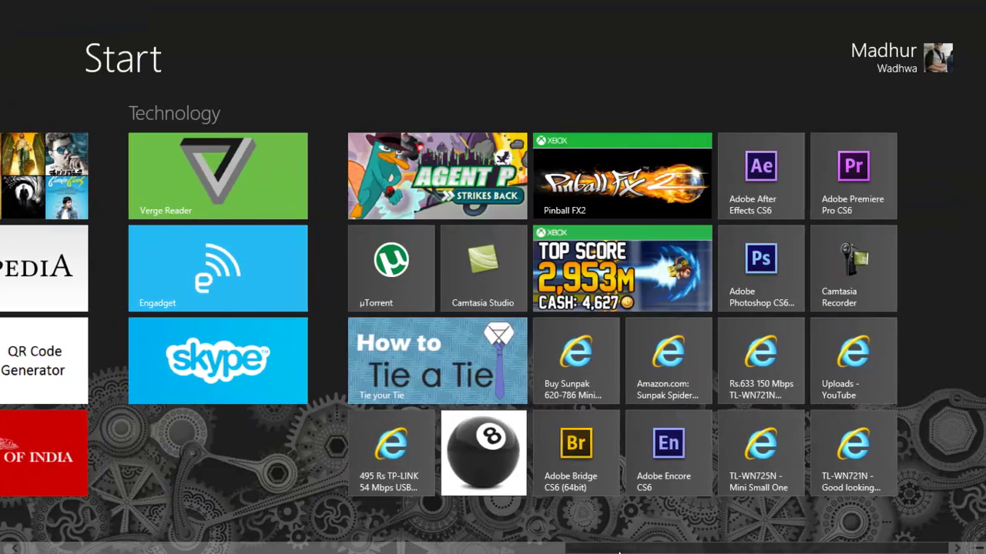
scroll(242, 520, up, 5)
click(48, 65)
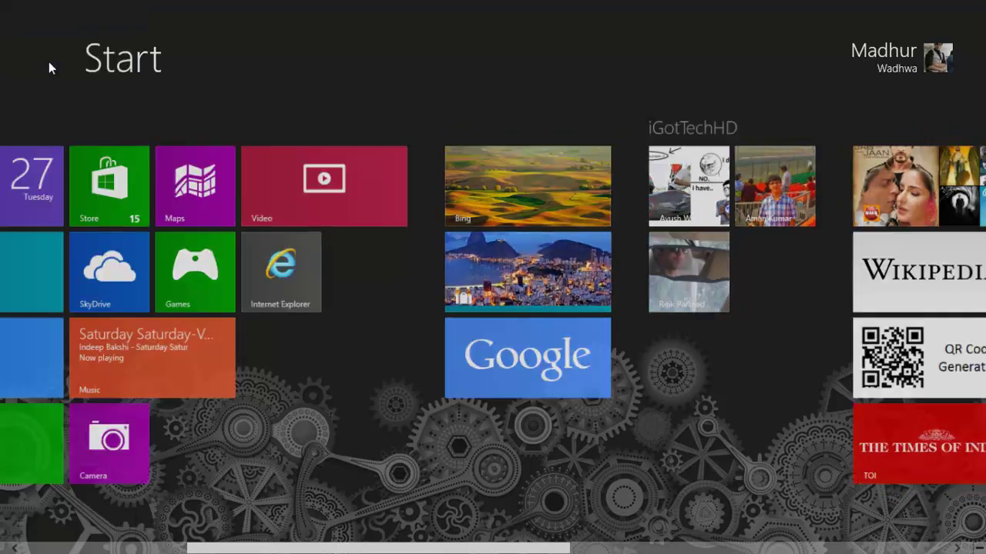
Pin the Google Chrome shortcut to Start again and move its tile from the end of the Start screen to another place
right_click(42, 352)
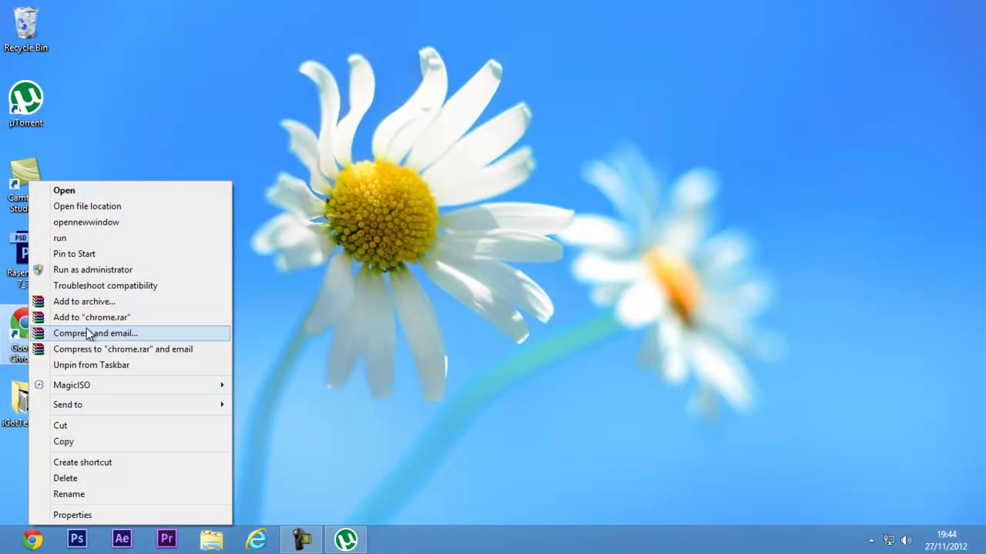
click(90, 249)
click(12, 546)
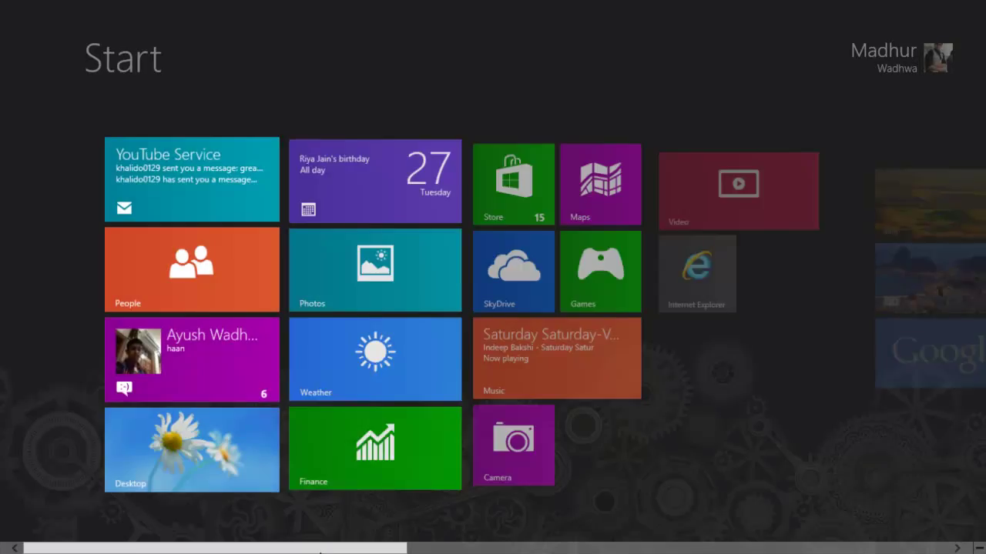
scroll(493, 308, down, 10)
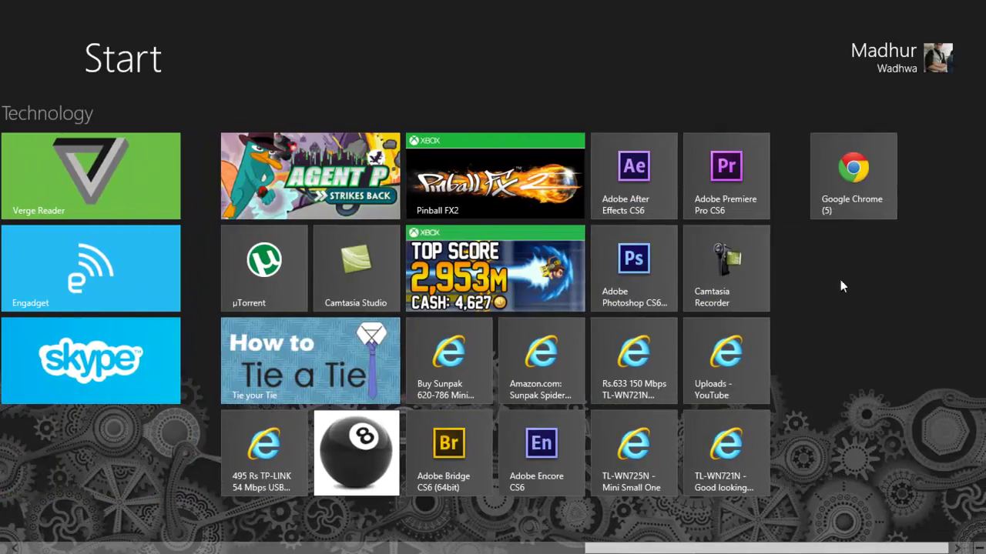
drag(847, 201, 411, 316)
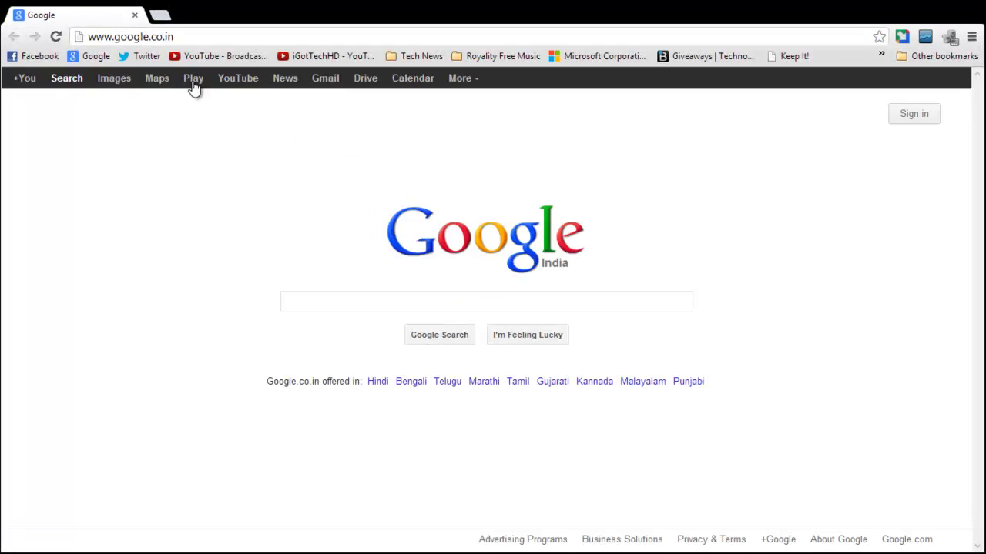
Snap the Google Chrome app to the right of the desktop and expand it back to full screen
click(67, 101)
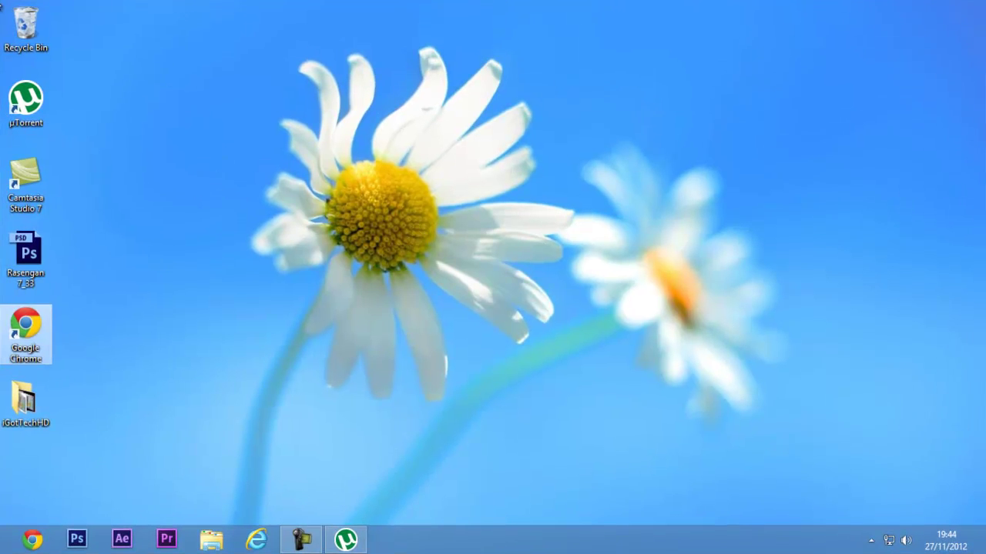
mouse_move(14, 376)
drag(57, 59, 70, 237)
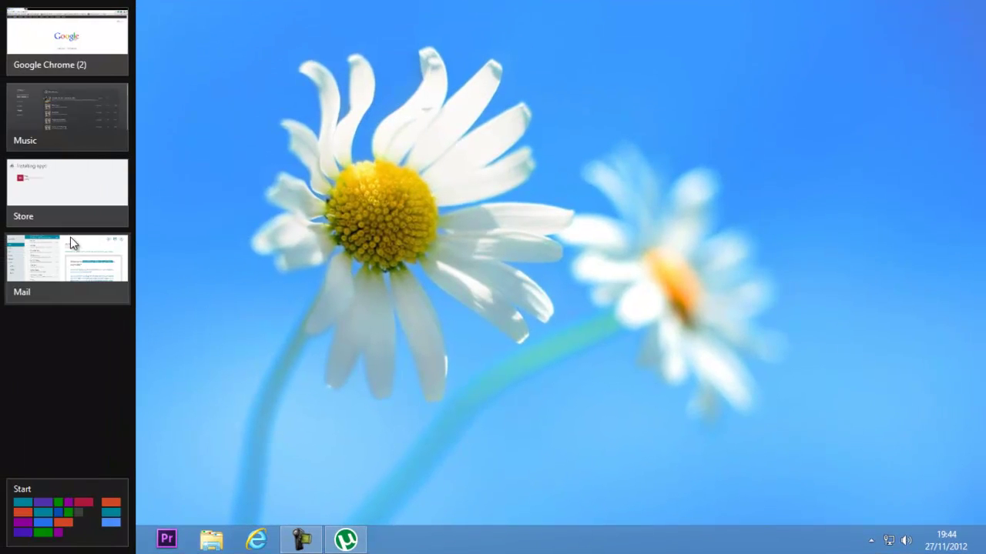
drag(50, 74, 969, 287)
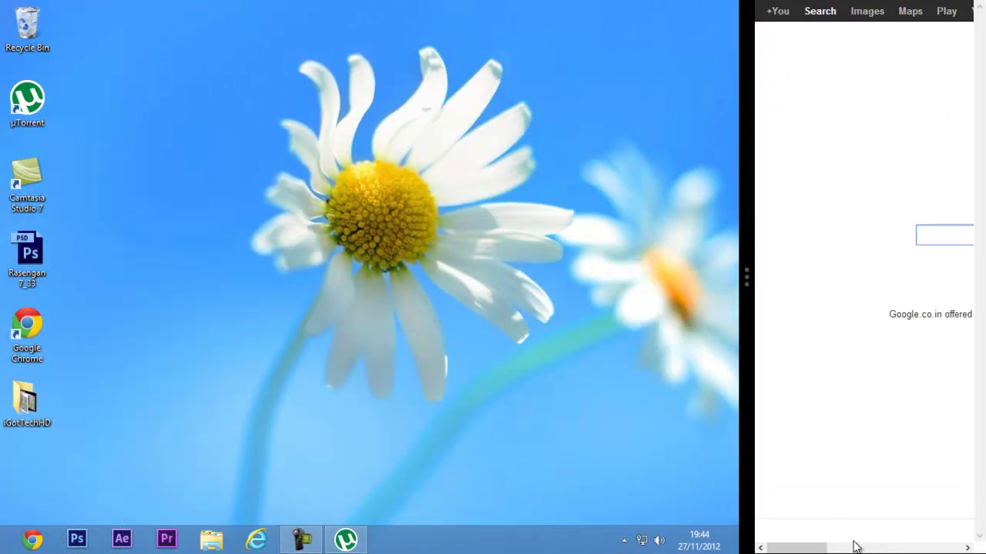
mouse_move(797, 549)
mouse_down()
mouse_move(944, 548)
mouse_move(812, 548)
mouse_up()
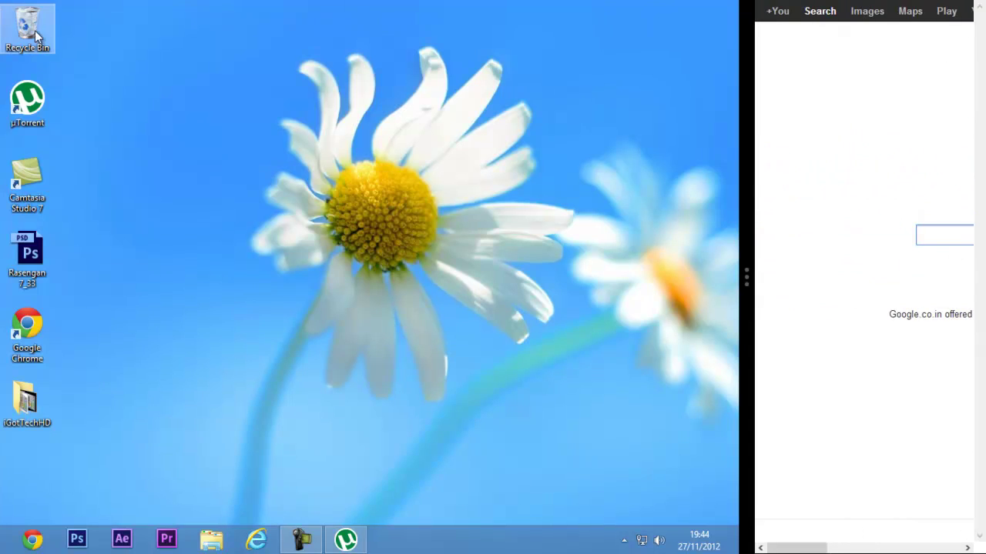
drag(752, 132, 132, 193)
Snap the desktop as a narrow strip to the left of Chrome and return Chrome to full screen
mouse_move(11, 216)
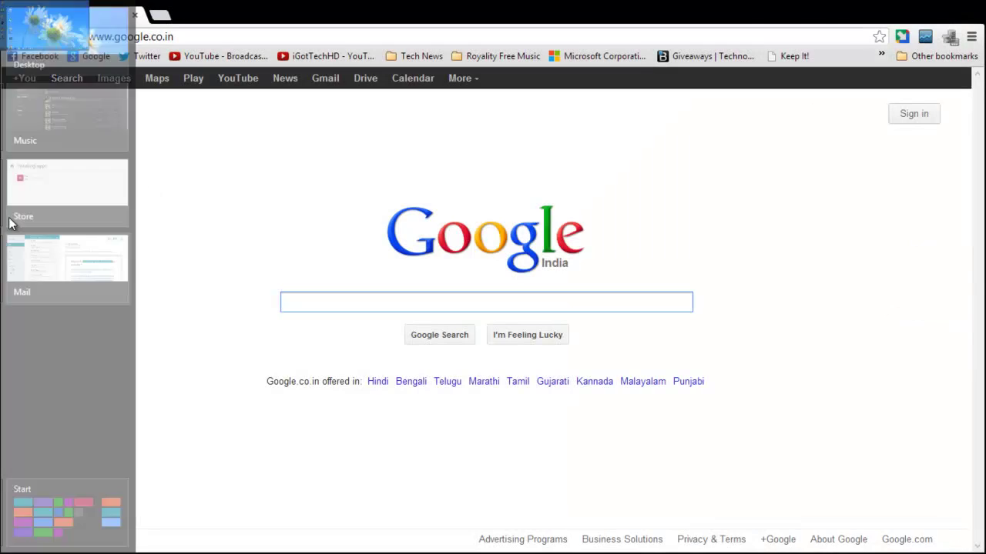
drag(57, 66, 164, 302)
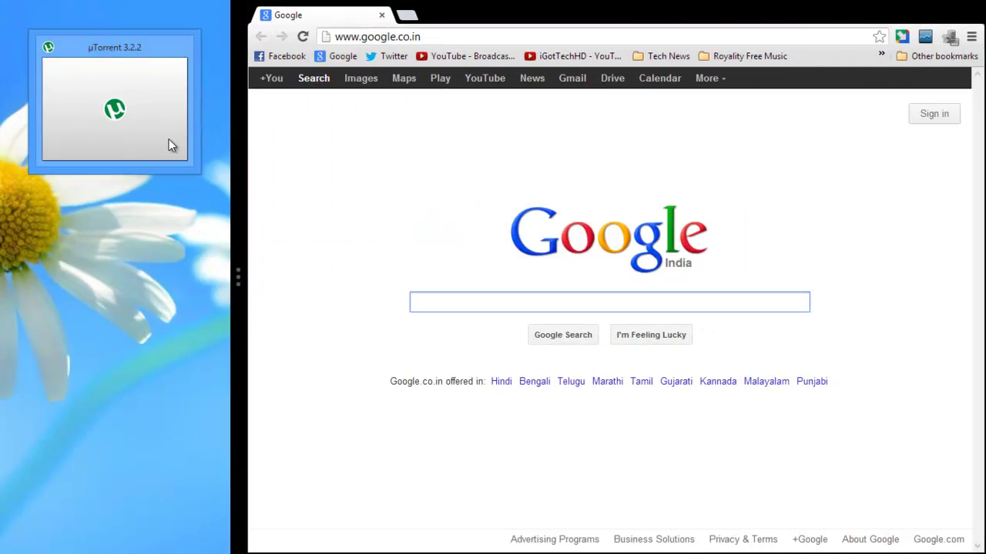
drag(239, 271, 58, 254)
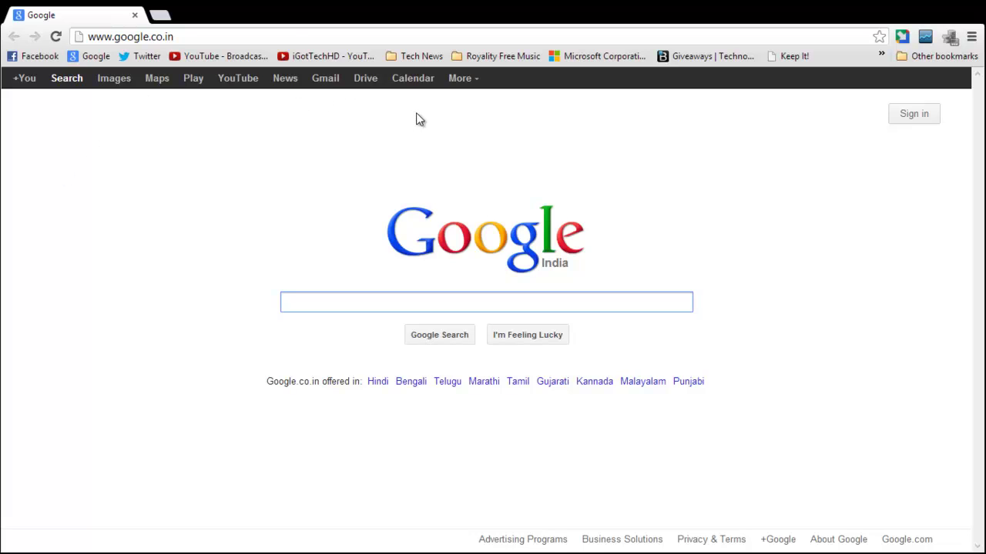
Examine the Relaunch Chrome on the desktop option in the Chrome app and switch back to the desktop
click(969, 37)
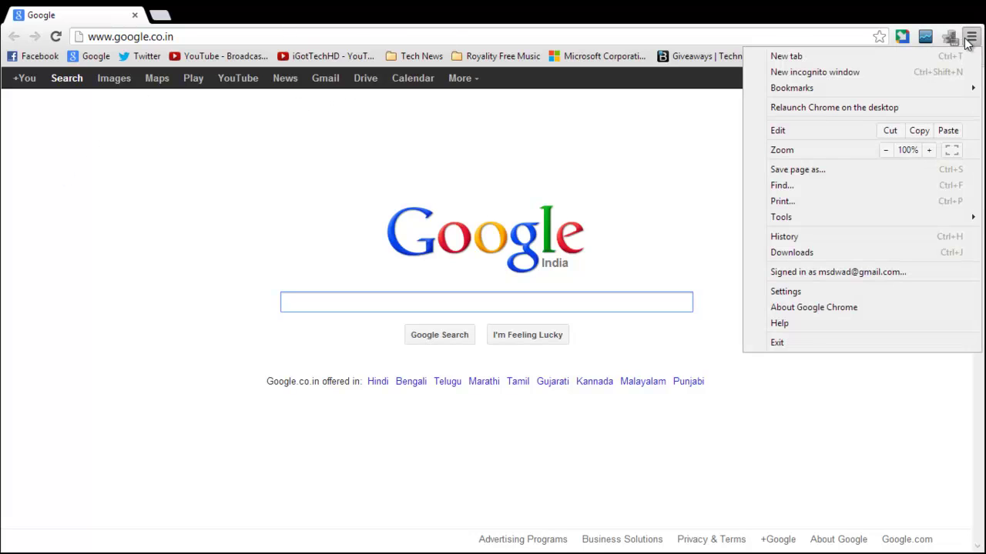
click(791, 111)
mouse_move(12, 391)
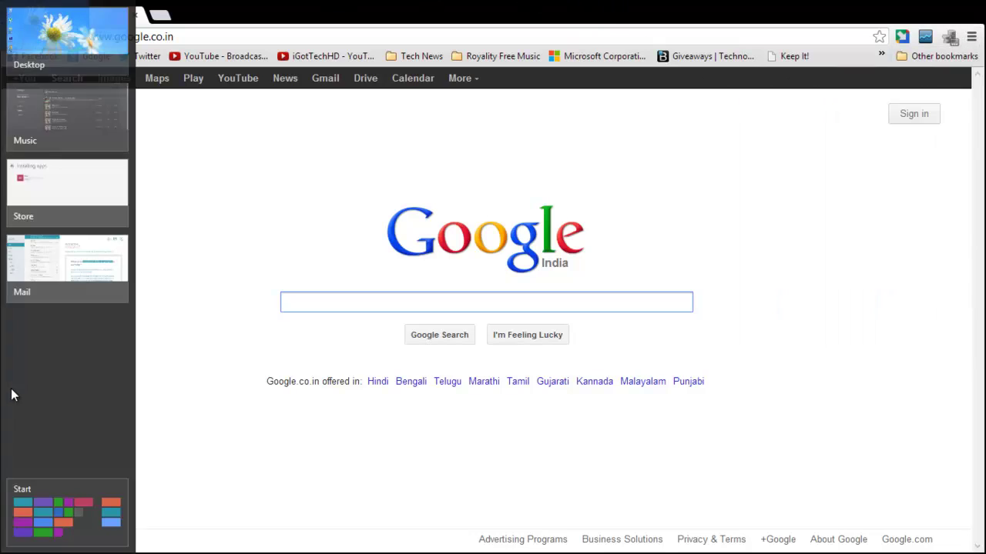
click(37, 56)
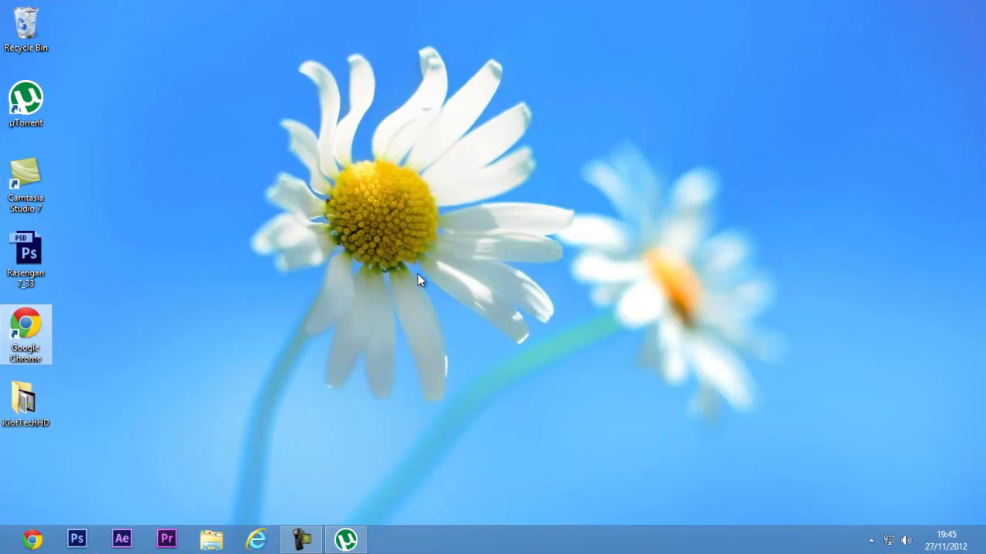